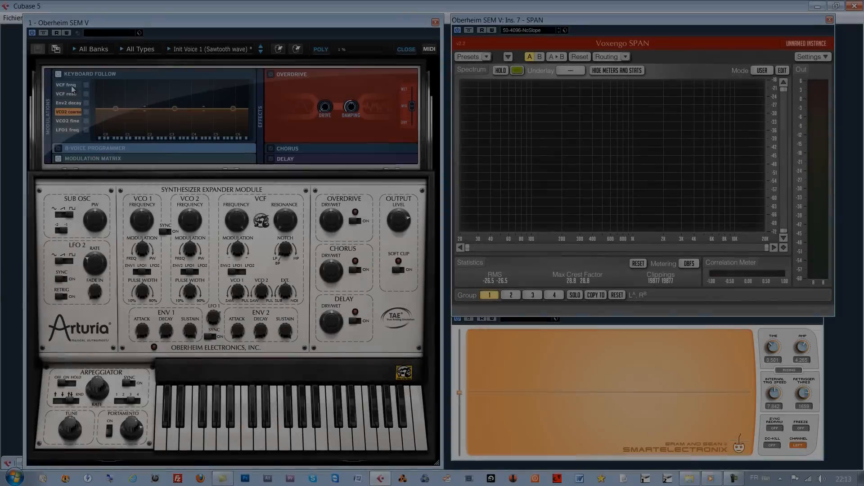
Select the VCF freq keyboard follow slot, raise the VCF resonance just past its midpoint and set the VCF frequency to a low position.
{"action": "left_click", "coordinate": [71, 86]}
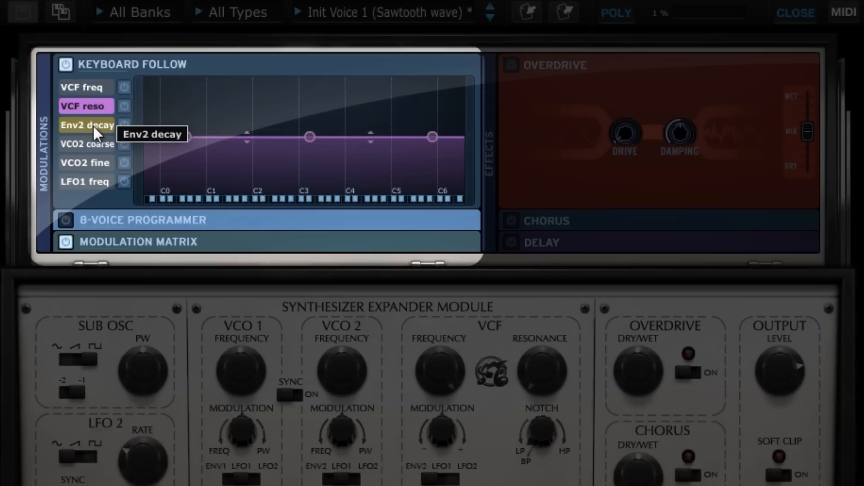
{"action": "left_click", "coordinate": [94, 176]}
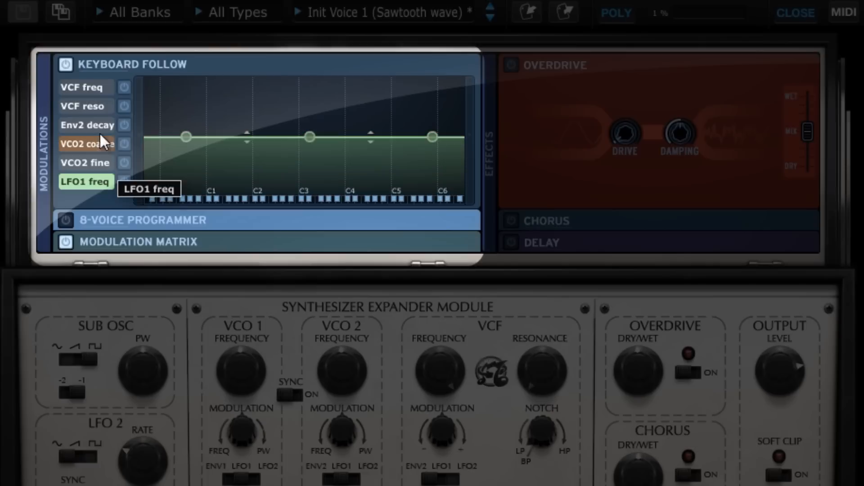
{"action": "left_click", "coordinate": [88, 86]}
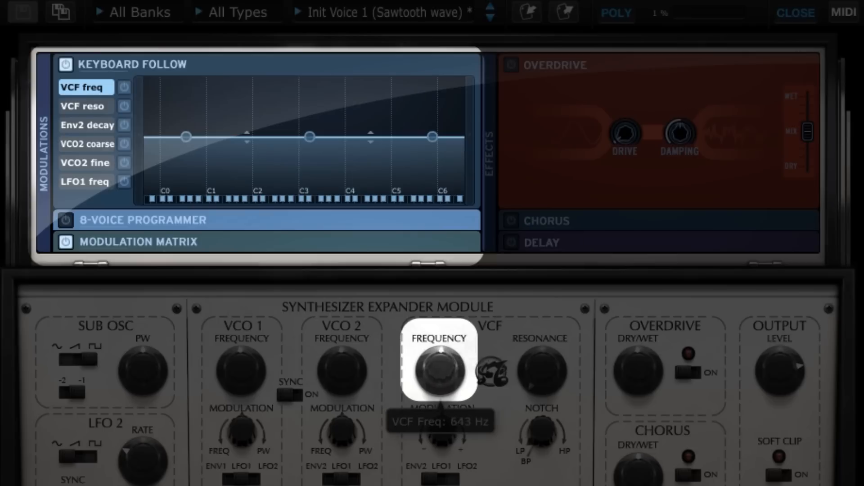
{"action": "left_click_drag", "start_coordinate": [443, 430], "coordinate": [477, 432]}
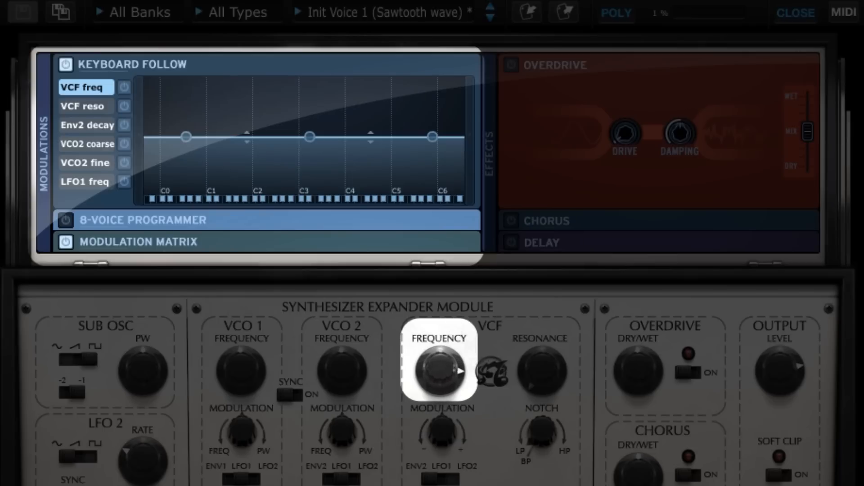
{"action": "left_click_drag", "start_coordinate": [433, 382], "coordinate": [484, 485]}
{"action": "left_click_drag", "start_coordinate": [542, 372], "coordinate": [552, 232]}
{"action": "left_click_drag", "start_coordinate": [441, 372], "coordinate": [444, 400]}
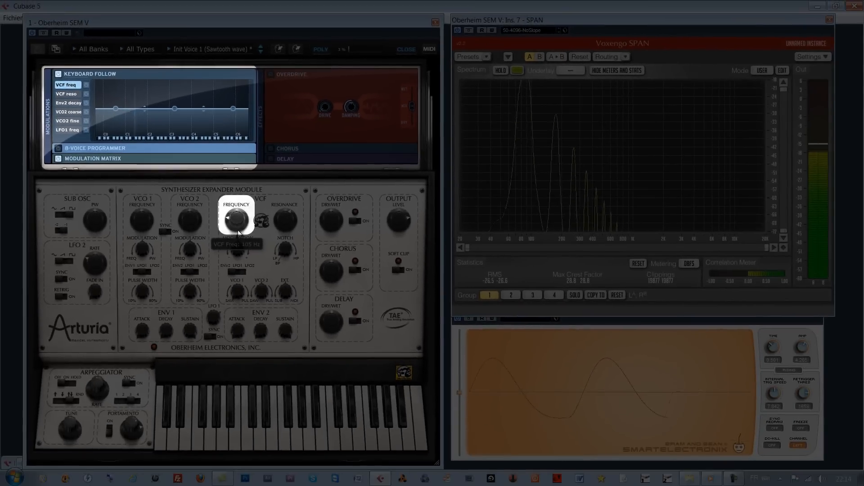
{"action": "left_click_drag", "start_coordinate": [234, 221], "coordinate": [250, 223]}
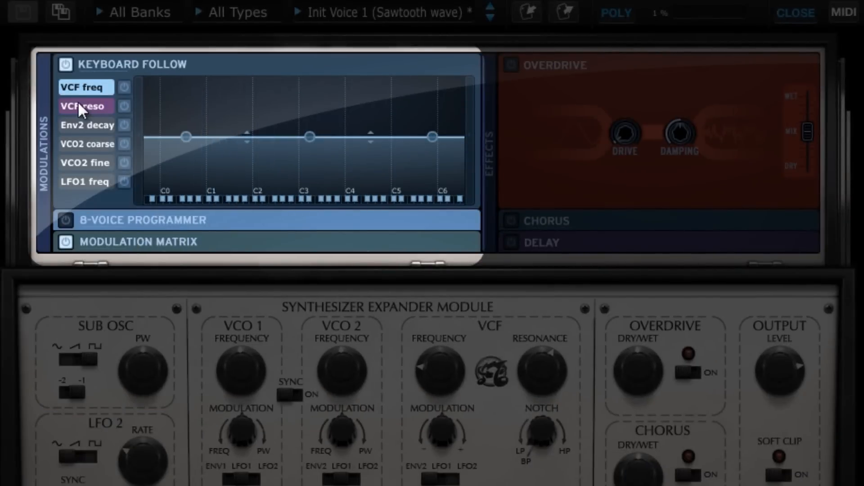
Enable VCF freq keyboard follow, add a breakpoint near C1 and lower the C0 and C1 points well below the centre line.
{"action": "left_click", "coordinate": [122, 85]}
{"action": "left_click", "coordinate": [217, 135]}
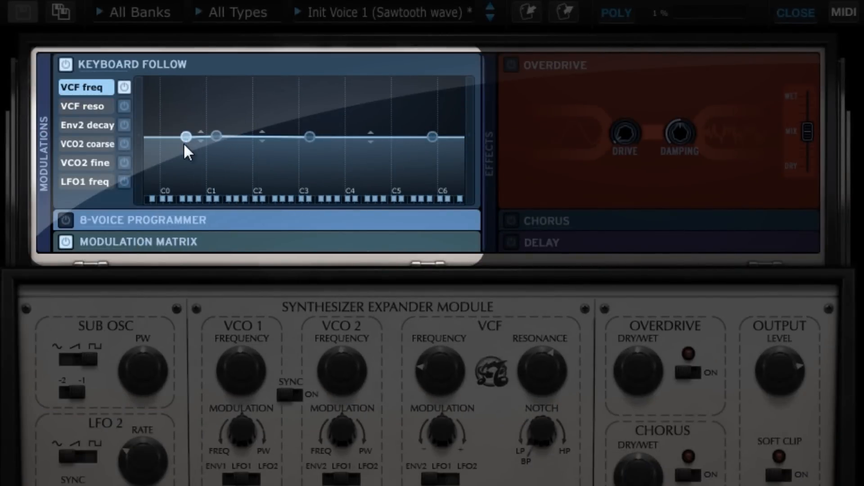
{"action": "left_click_drag", "start_coordinate": [186, 137], "coordinate": [173, 171]}
{"action": "left_click_drag", "start_coordinate": [216, 137], "coordinate": [209, 177]}
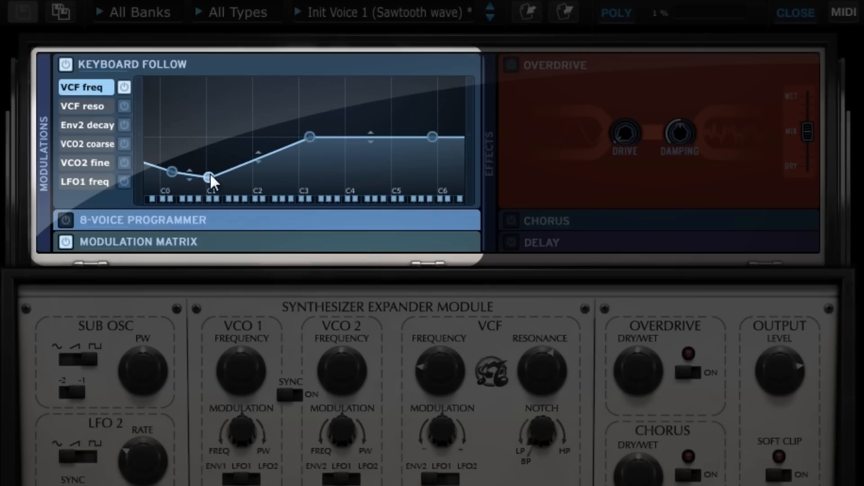
Shape the VCF freq follow curve into a rise by raising the points near C1 and C5 and the highest point near C6.
{"action": "left_click_drag", "start_coordinate": [314, 135], "coordinate": [368, 81]}
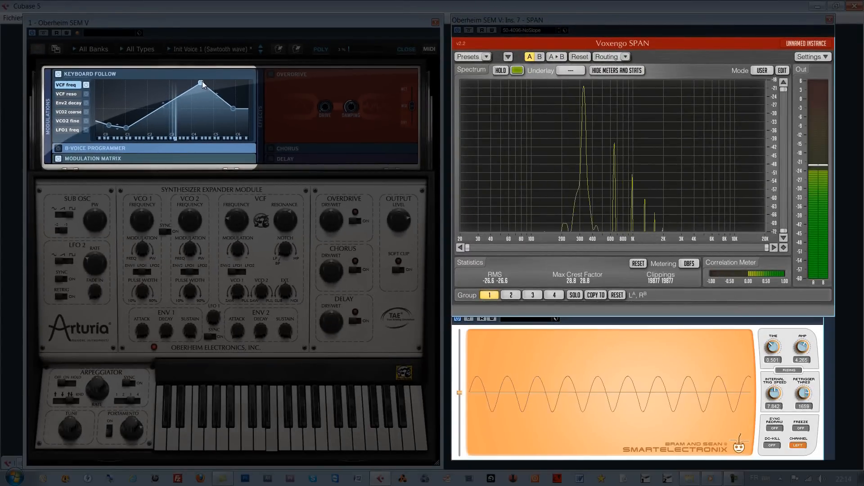
{"action": "left_click_drag", "start_coordinate": [201, 82], "coordinate": [206, 80]}
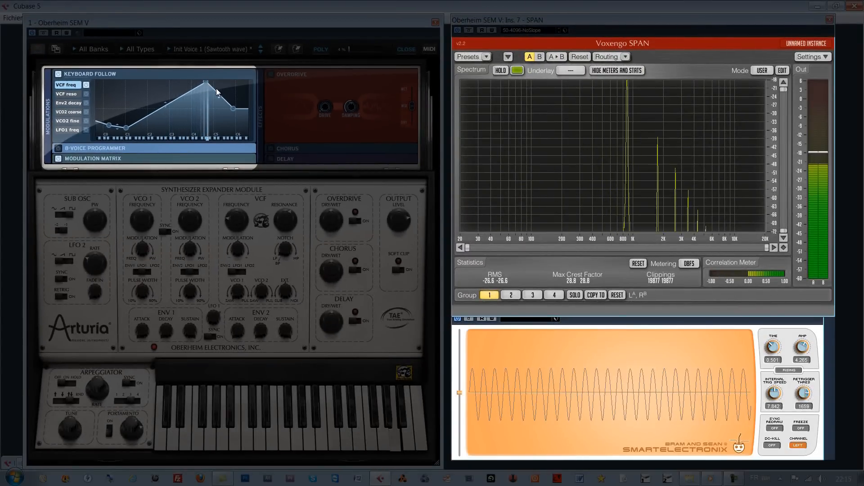
{"action": "left_click_drag", "start_coordinate": [235, 109], "coordinate": [210, 93]}
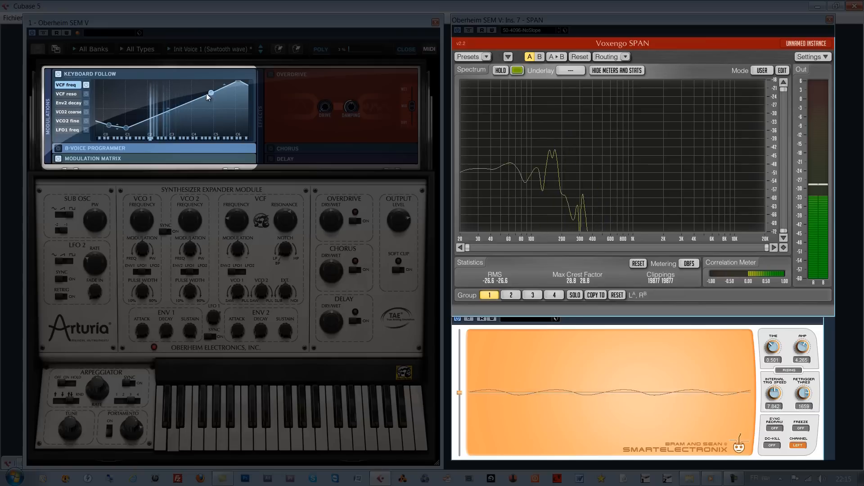
{"action": "left_click_drag", "start_coordinate": [127, 128], "coordinate": [129, 114]}
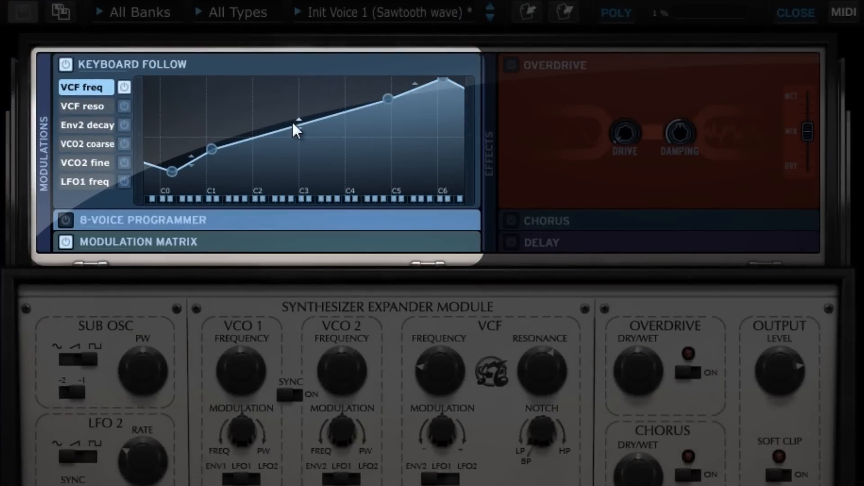
Look through the keyboard follow curves from VCF reso to LFO1 freq and back to VCF reso.
{"action": "left_click", "coordinate": [85, 105]}
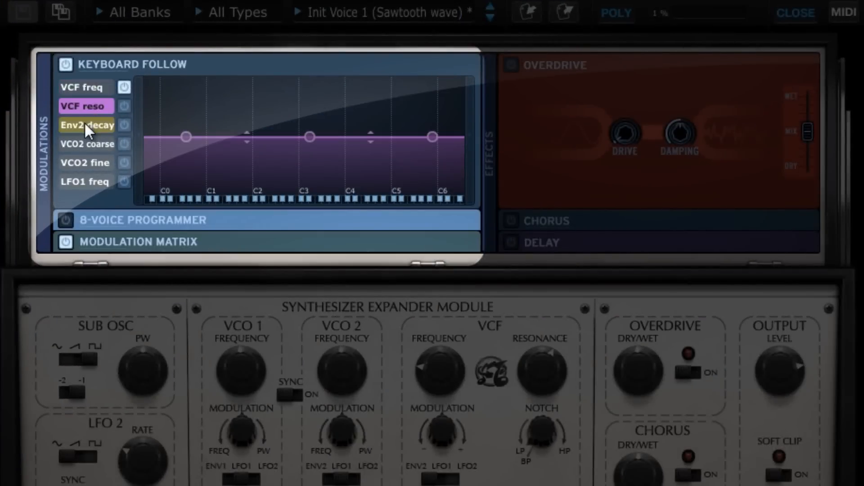
{"action": "left_click", "coordinate": [84, 121]}
{"action": "left_click", "coordinate": [86, 141]}
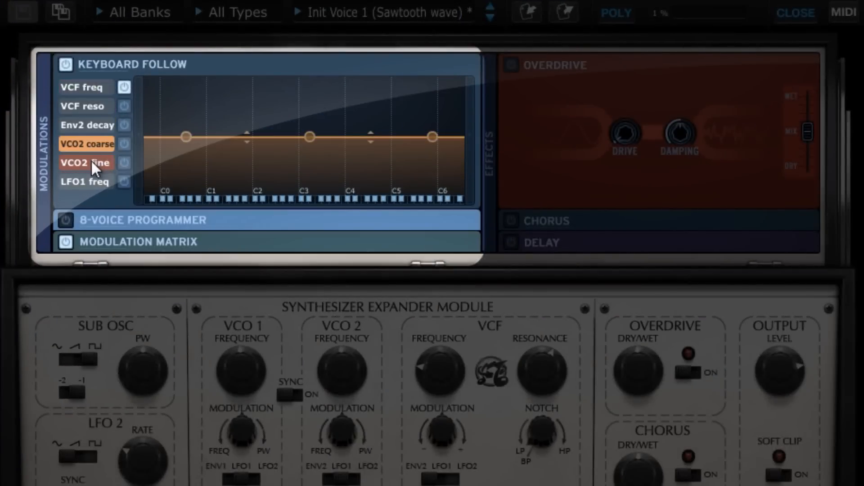
{"action": "left_click", "coordinate": [91, 161]}
{"action": "left_click", "coordinate": [91, 180]}
{"action": "left_click", "coordinate": [87, 162]}
{"action": "left_click", "coordinate": [86, 144]}
{"action": "left_click", "coordinate": [86, 126]}
{"action": "left_click", "coordinate": [84, 107]}
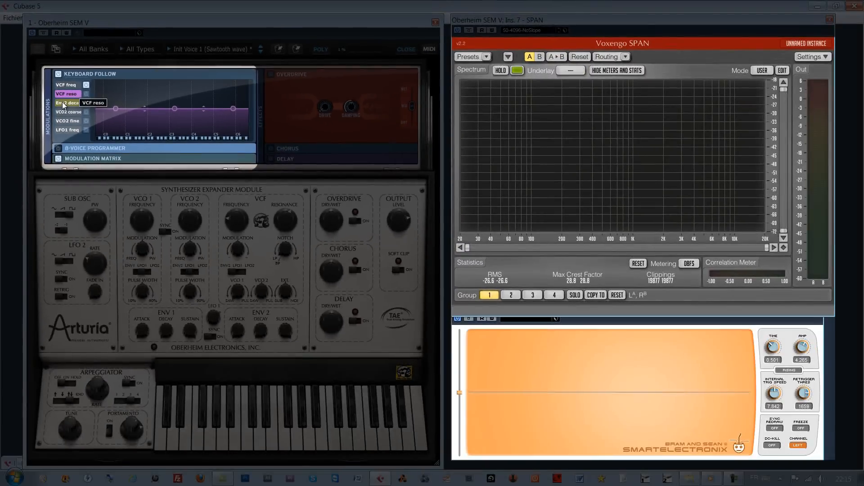
Reassign the VCF reso keyboard follow slot to VCA pan.
{"action": "right_click", "coordinate": [71, 94]}
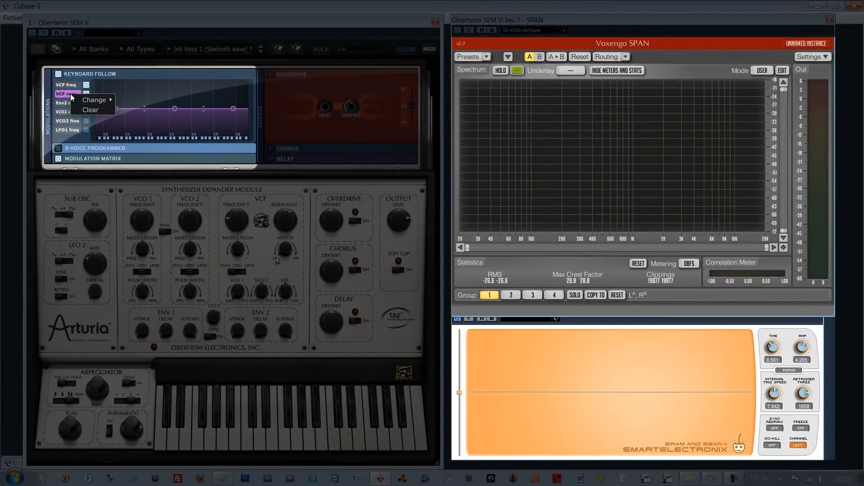
{"action": "mouse_move", "coordinate": [98, 103]}
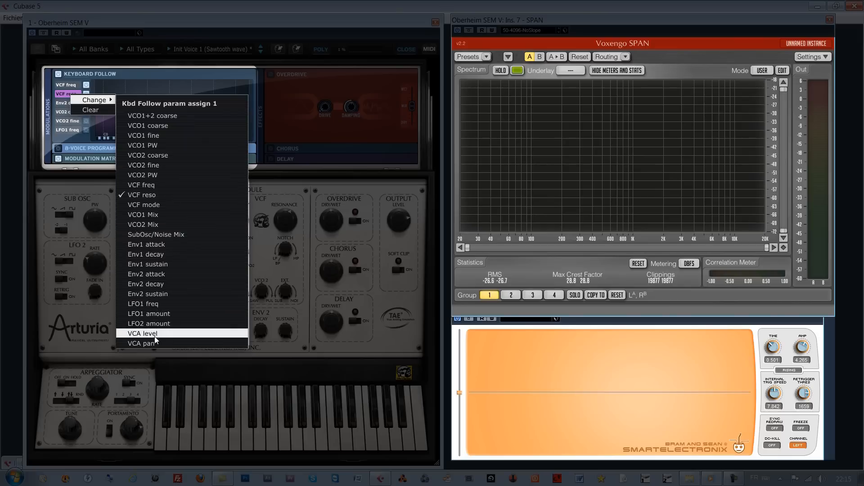
{"action": "left_click", "coordinate": [148, 345]}
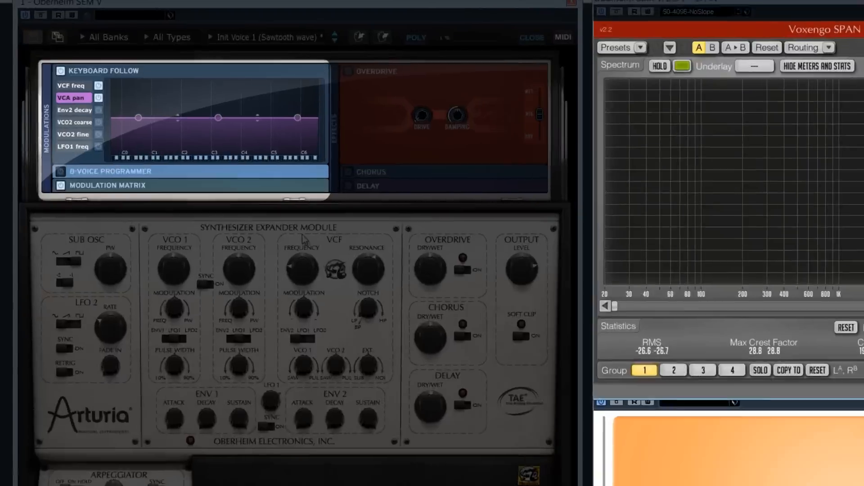
Shape the VCA pan follow curve into a zigzag with peaks at C1 and C3 and lows near C0, C2 and C4.
{"action": "mouse_move", "coordinate": [235, 207]}
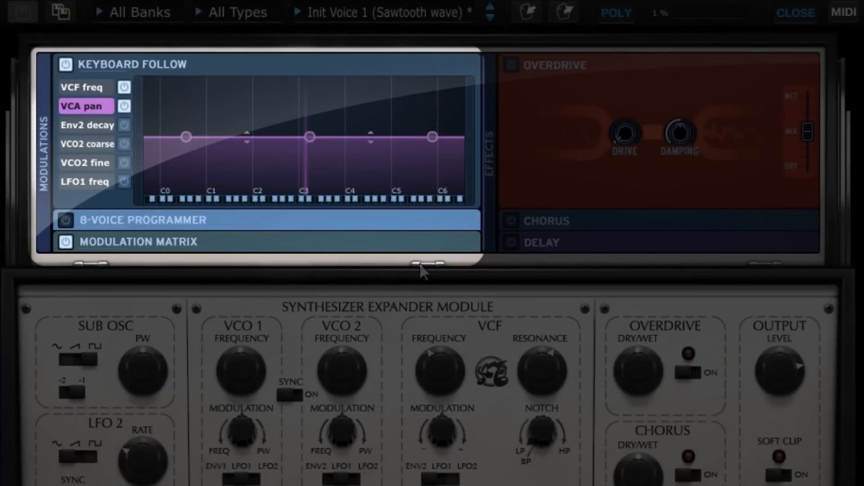
{"action": "left_click_drag", "start_coordinate": [184, 143], "coordinate": [255, 213]}
{"action": "left_click", "coordinate": [209, 171]}
{"action": "left_click", "coordinate": [242, 94]}
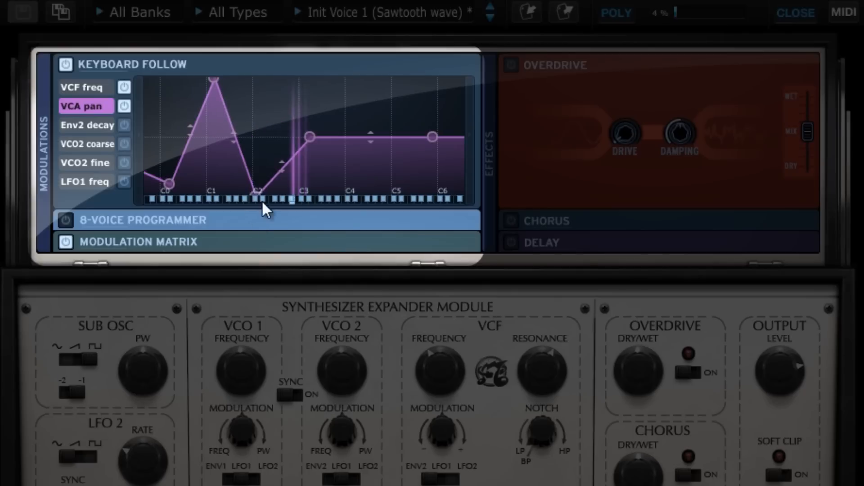
{"action": "left_click_drag", "start_coordinate": [311, 134], "coordinate": [332, 196]}
{"action": "left_click", "coordinate": [323, 90]}
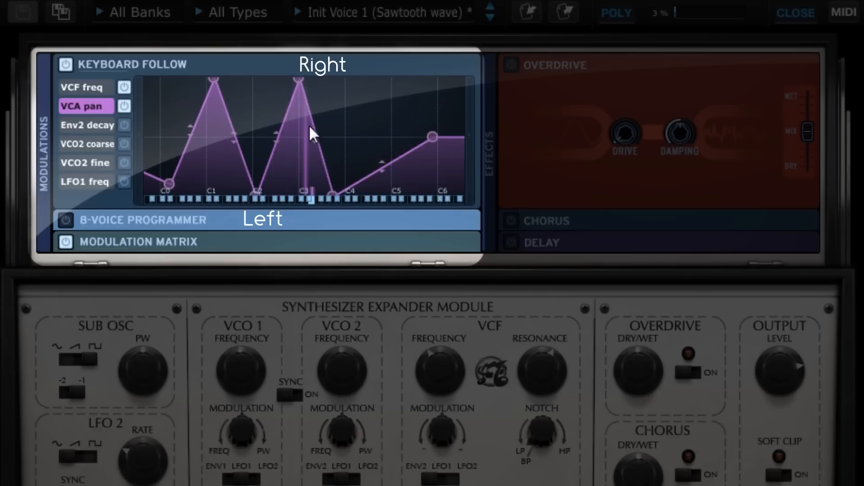
Add a peak between C5 and C6 on the VCA pan curve with an upward-bowed rise, and reshape the C3 peak with extra breakpoints.
{"action": "double_click", "coordinate": [365, 173]}
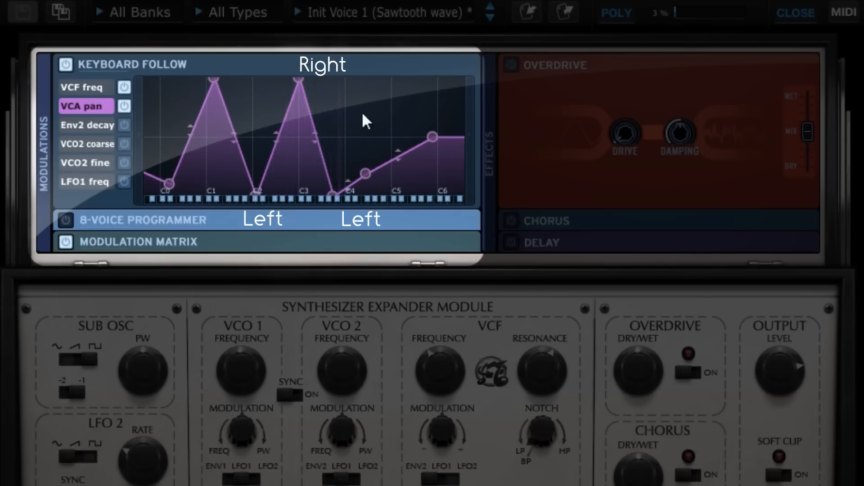
{"action": "left_click_drag", "start_coordinate": [379, 147], "coordinate": [391, 98]}
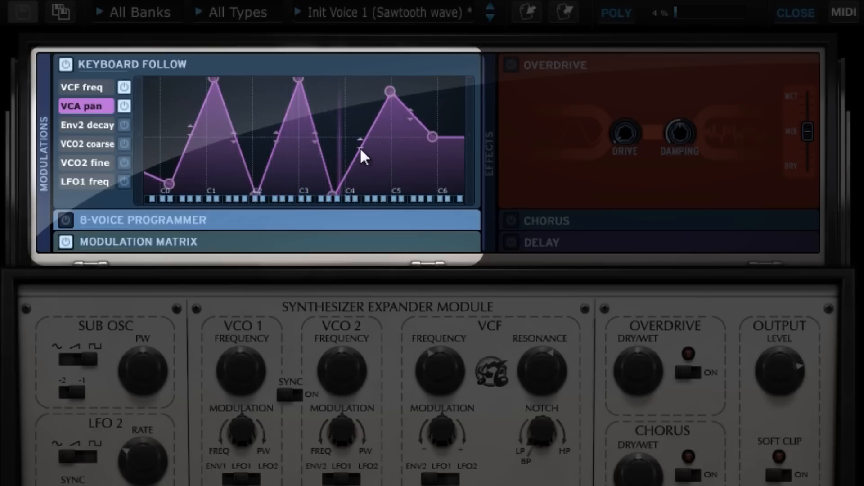
{"action": "left_click_drag", "start_coordinate": [375, 169], "coordinate": [424, 90]}
{"action": "left_click_drag", "start_coordinate": [378, 126], "coordinate": [411, 181]}
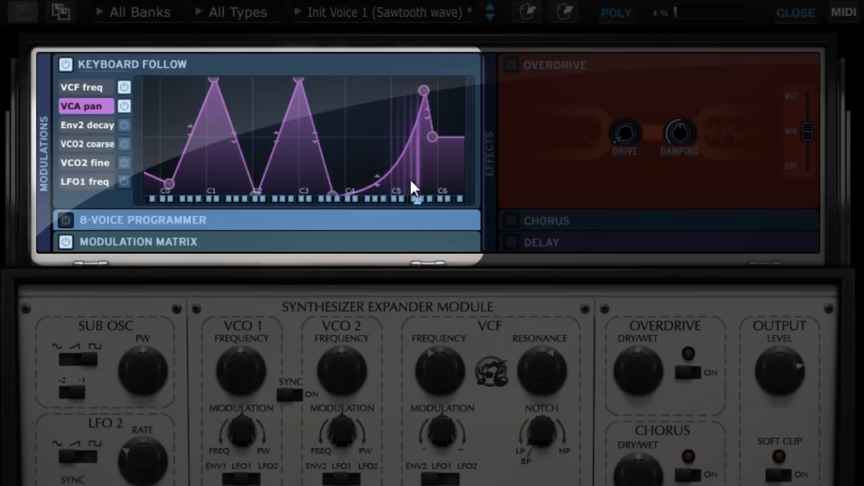
{"action": "left_click_drag", "start_coordinate": [410, 182], "coordinate": [387, 105]}
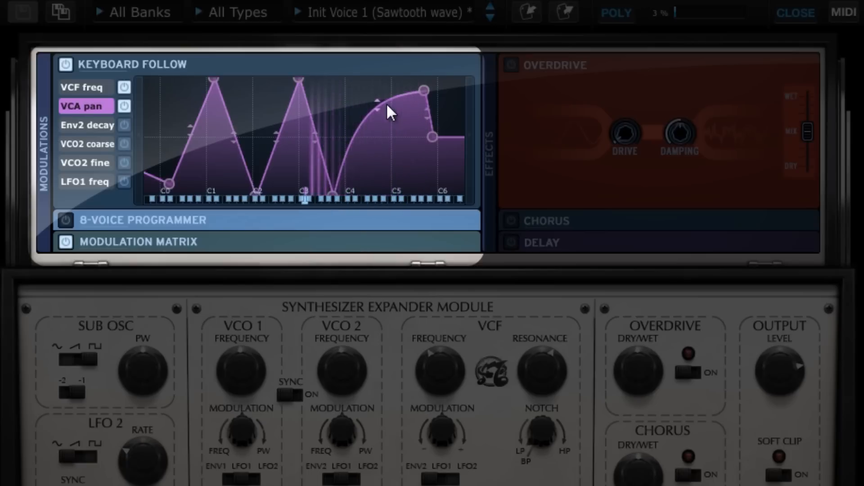
{"action": "left_click", "coordinate": [267, 168]}
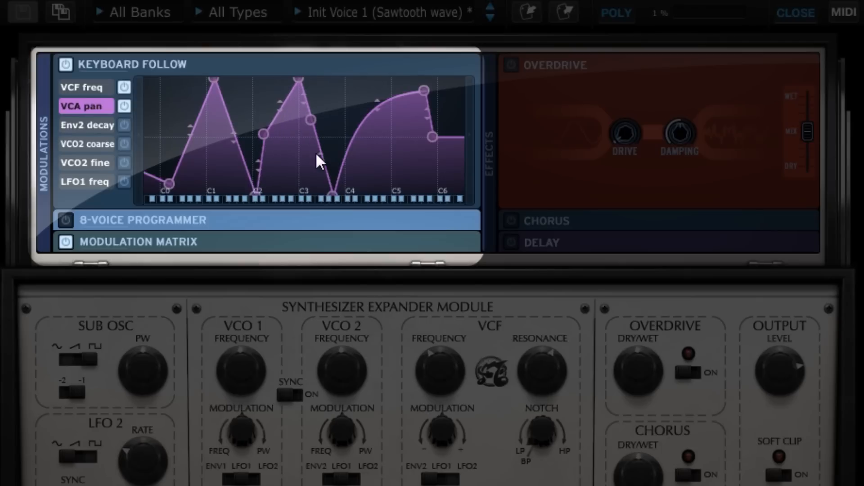
{"action": "mouse_move", "coordinate": [298, 80]}
{"action": "left_mouse_down"}
{"action": "mouse_move", "coordinate": [300, 130]}
{"action": "mouse_move", "coordinate": [305, 92]}
{"action": "left_mouse_up"}
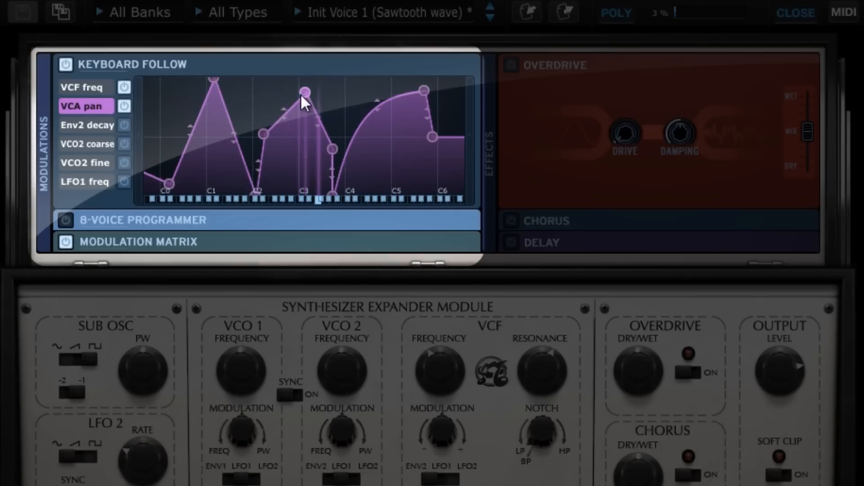
Switch off the VCA pan follow slot and the whole Keyboard Follow module.
{"action": "left_click", "coordinate": [125, 107]}
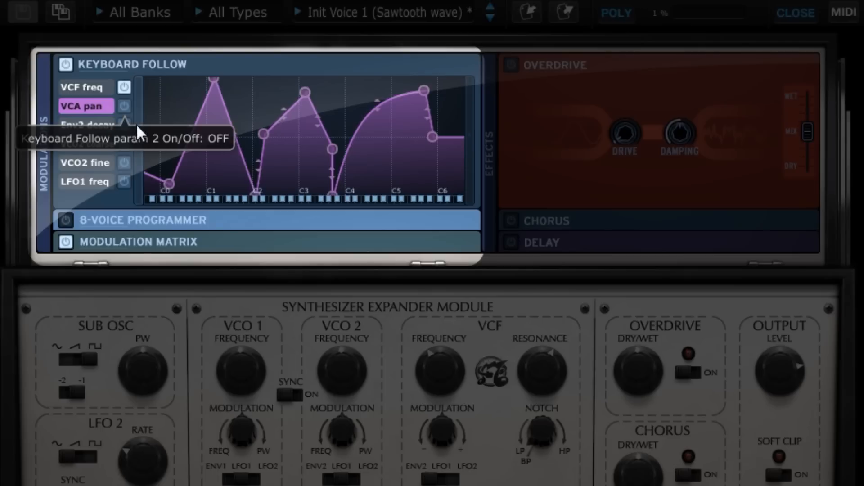
{"action": "left_click", "coordinate": [65, 64]}
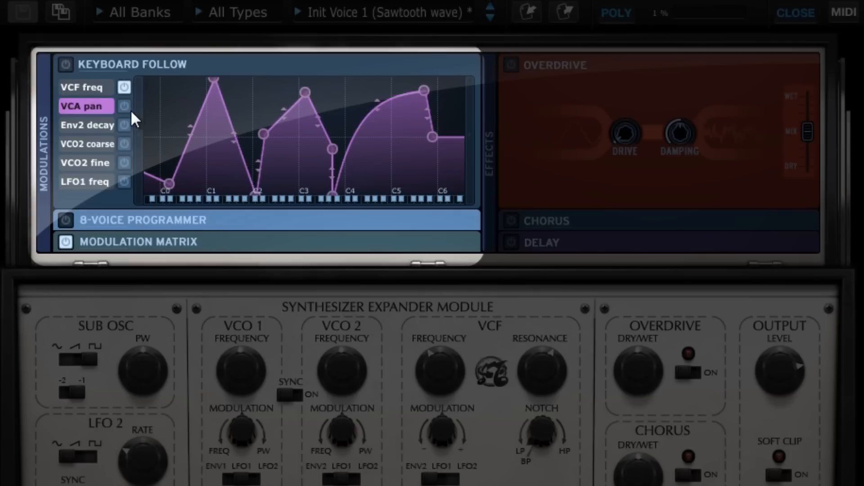
Review the remaining keyboard follow slots from Env2 decay to LFO1 freq and clear the VCO2 coarse slot.
{"action": "left_click", "coordinate": [90, 125]}
{"action": "left_click", "coordinate": [98, 144]}
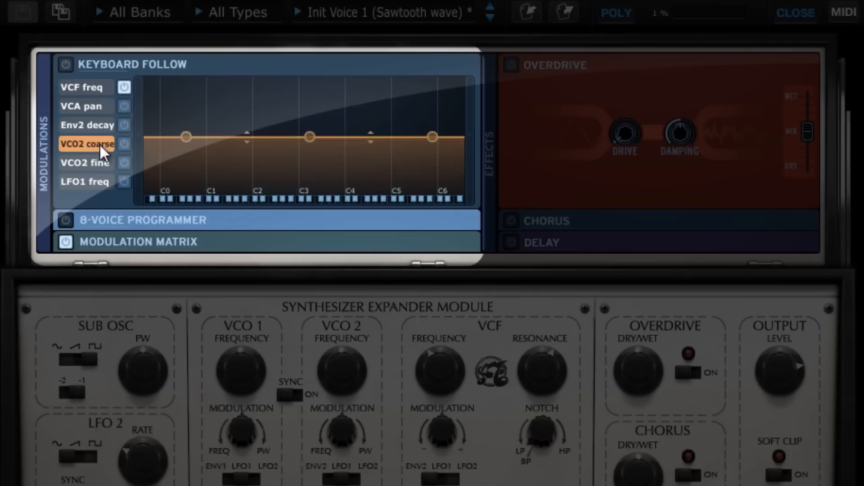
{"action": "left_click", "coordinate": [94, 162]}
{"action": "left_click", "coordinate": [101, 181]}
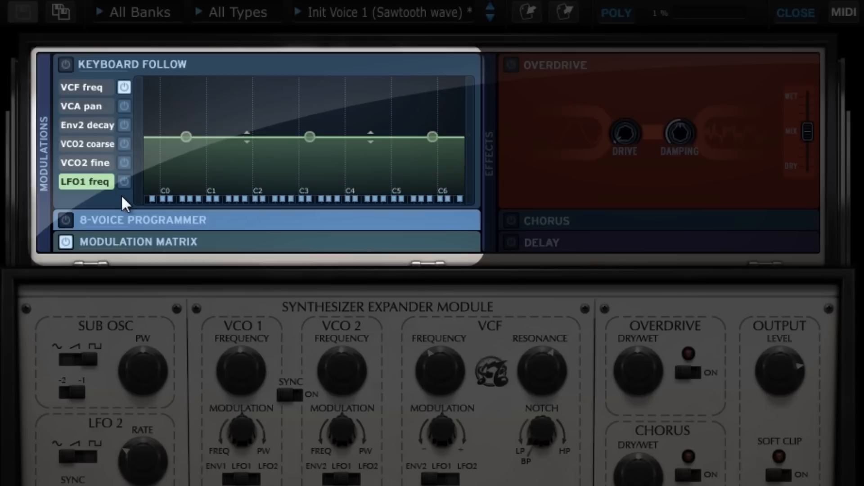
{"action": "left_click", "coordinate": [96, 166]}
{"action": "left_click", "coordinate": [92, 147]}
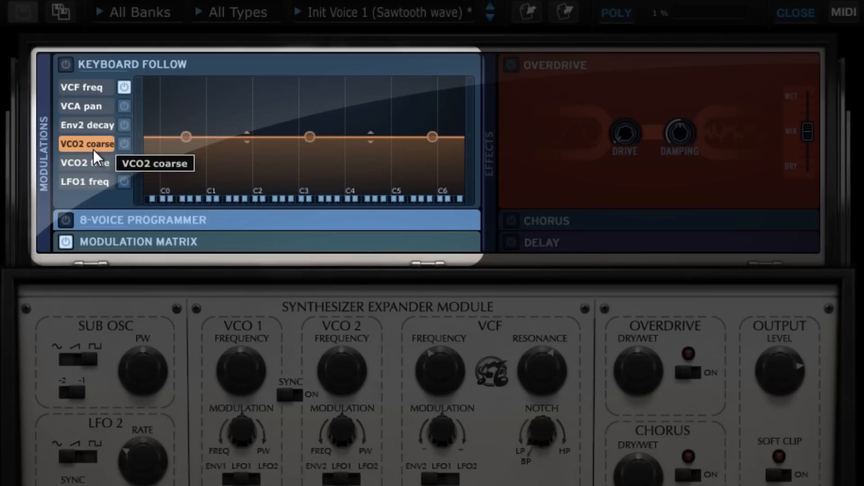
{"action": "right_click", "coordinate": [90, 145]}
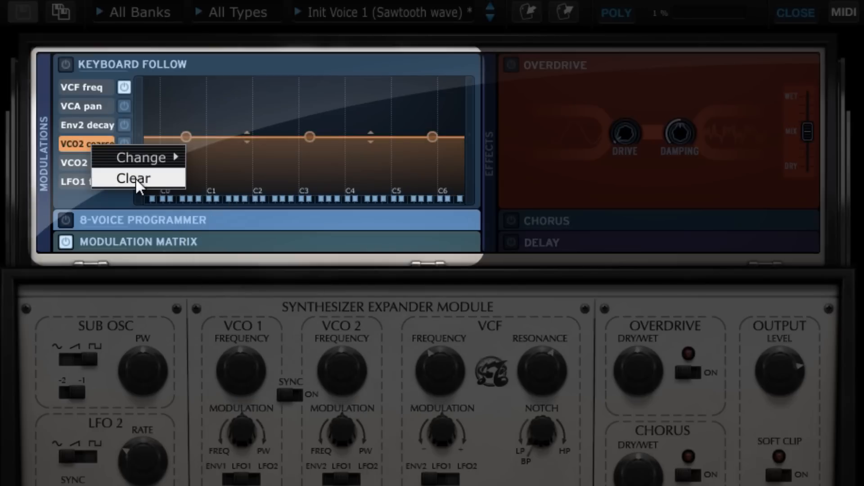
{"action": "left_click", "coordinate": [135, 177]}
Reload the Init Voice 1 (Sawtooth wave) preset by stepping to the next preset and back, and open the 8-Voice Programmer.
{"action": "left_click", "coordinate": [490, 18]}
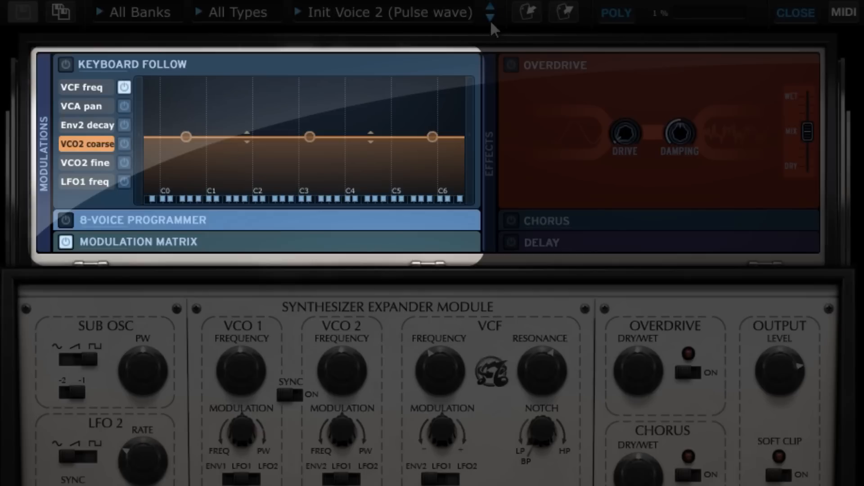
{"action": "left_click", "coordinate": [488, 5]}
{"action": "left_click", "coordinate": [217, 220]}
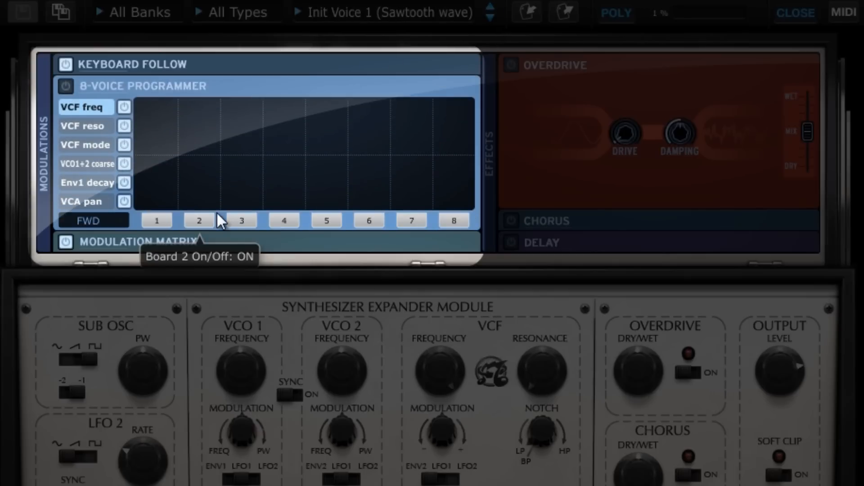